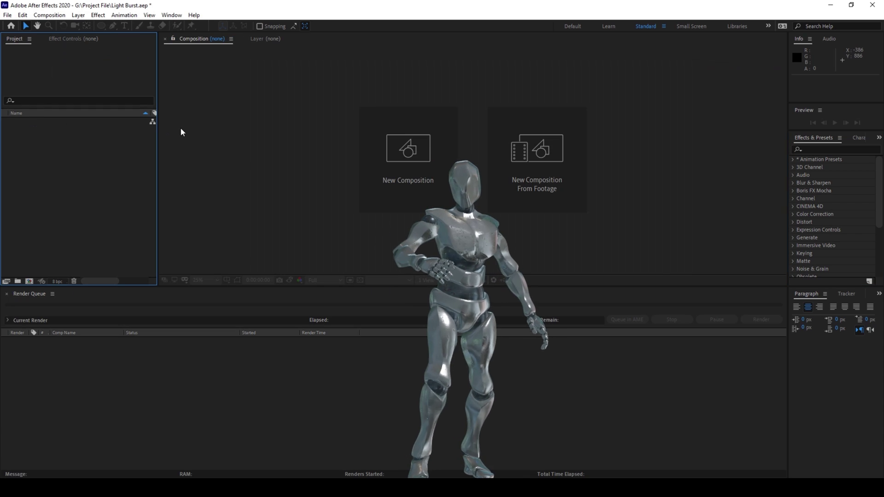
# Step: Create a 1920×1080, 29.97 fps composition named 'Light Burst' with a black background
pyautogui.click(404, 157)
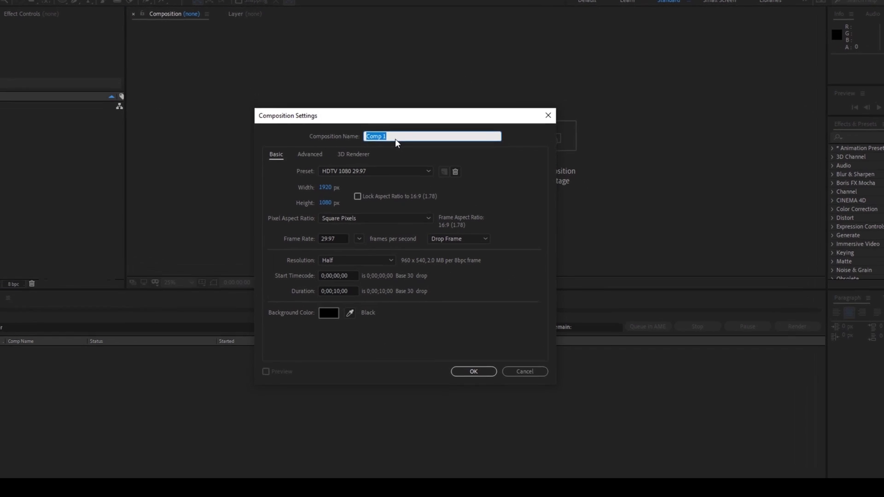
pyautogui.write('Light Bi')
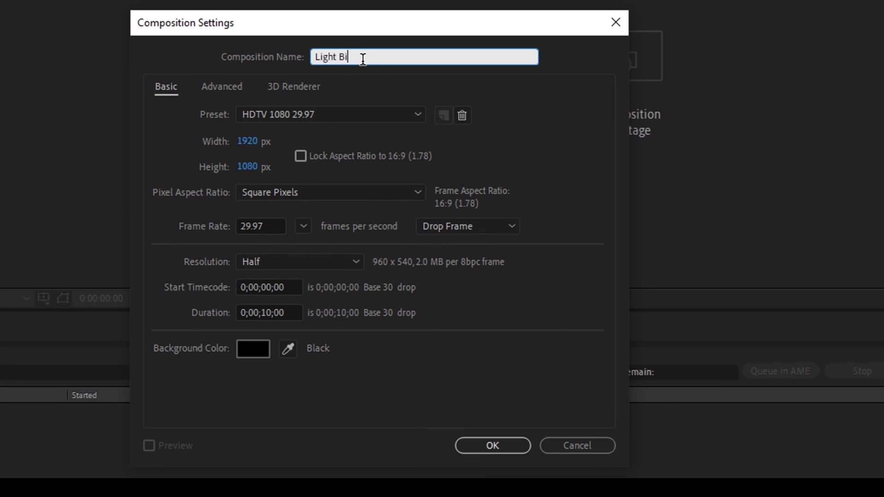
pyautogui.press('BackSpace')
pyautogui.write('urst')
pyautogui.click(492, 445)
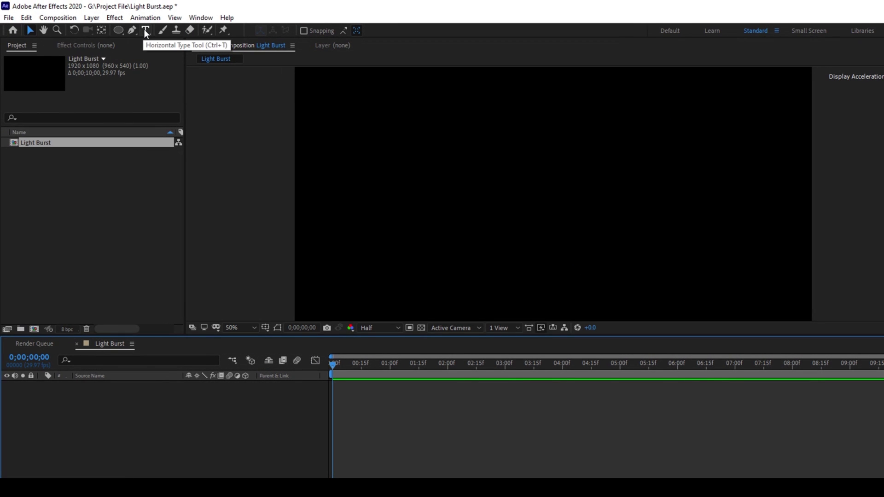
# Step: Type 'LIGHT BURST' into a paragraph text box drawn across the upper frame
pyautogui.click(144, 30)
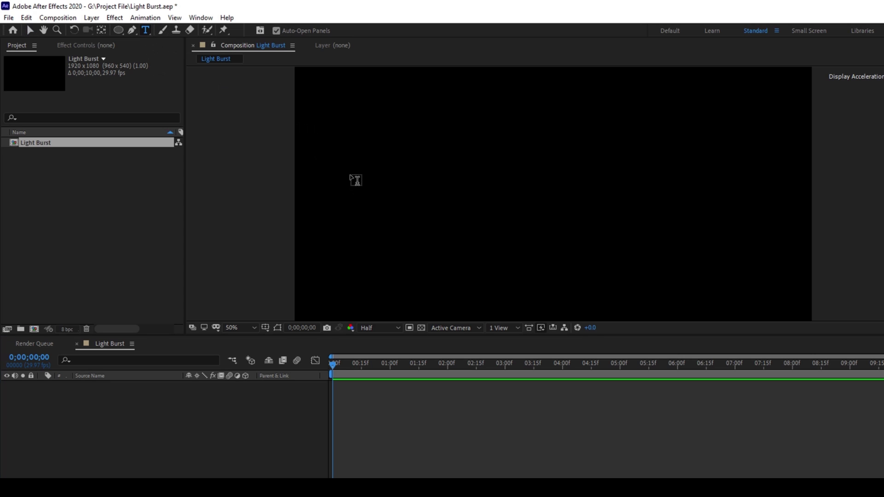
pyautogui.click(344, 147)
pyautogui.moveTo(337, 141); pyautogui.dragTo(774, 297)
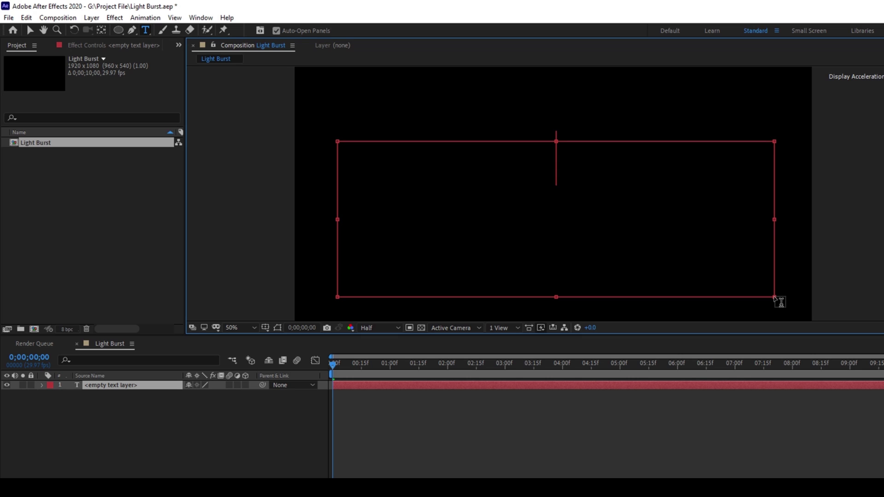
pyautogui.write('LIGHT')
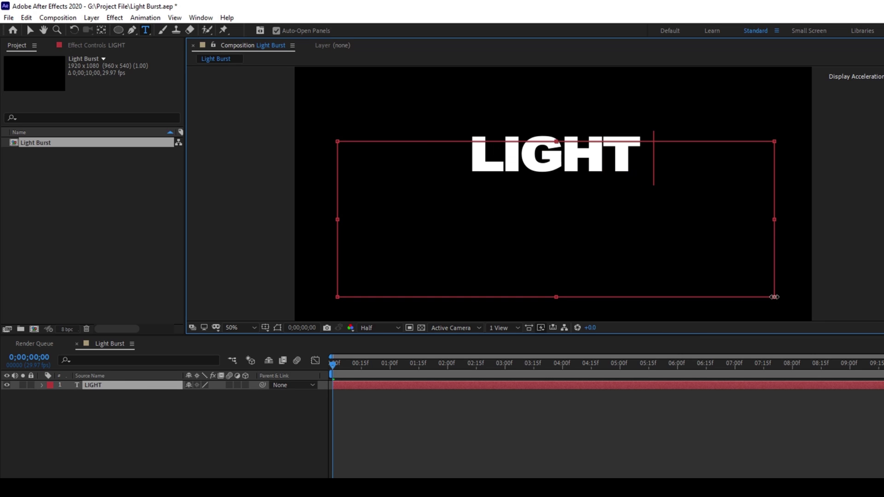
pyautogui.write(' BURST')
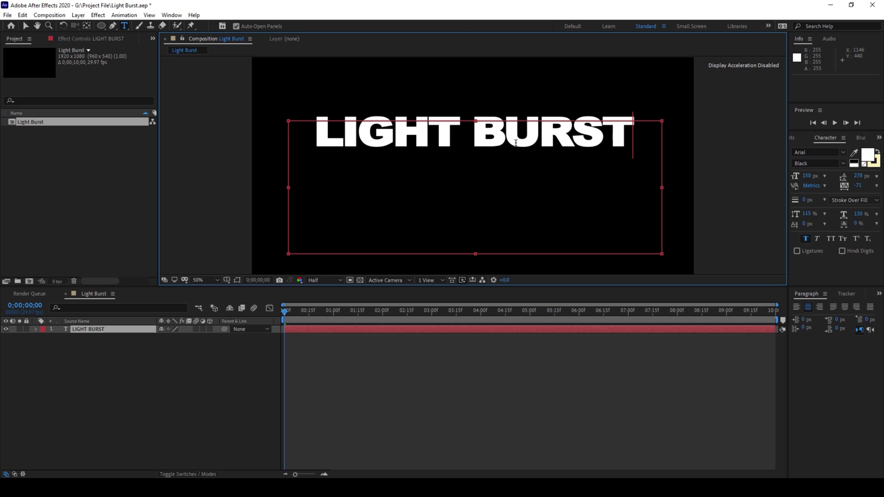
# Step: Select the LIGHT BURST layer and expand its Transform properties
pyautogui.click(26, 26)
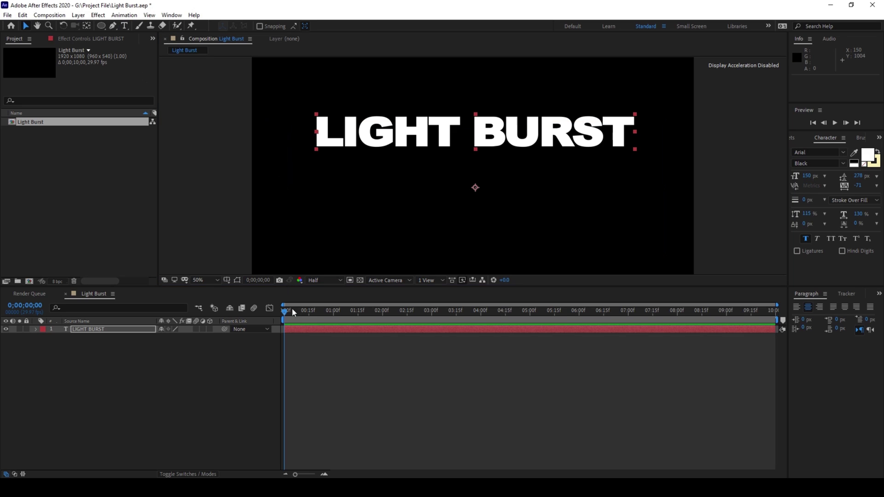
pyautogui.click(282, 313)
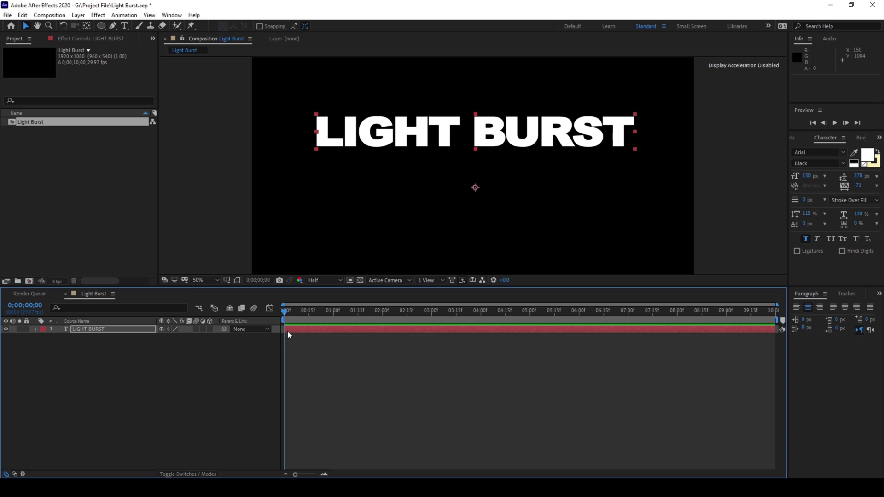
pyautogui.click(100, 337)
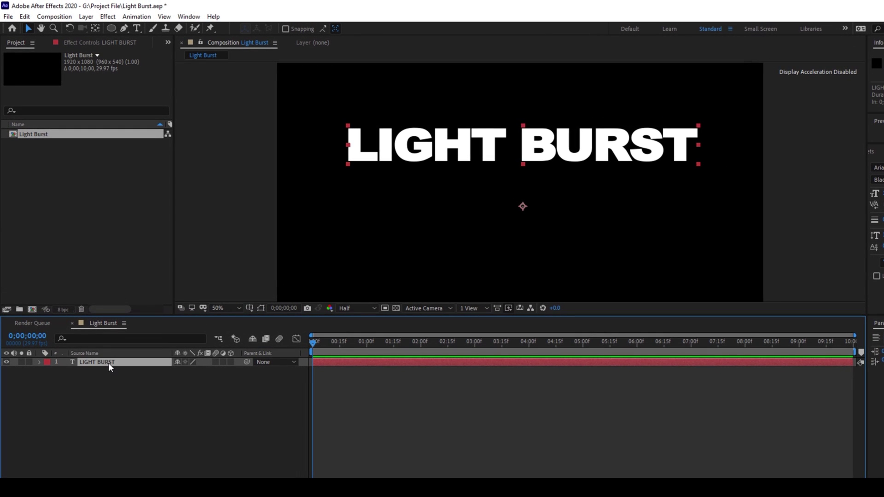
pyautogui.click(39, 363)
pyautogui.click(48, 380)
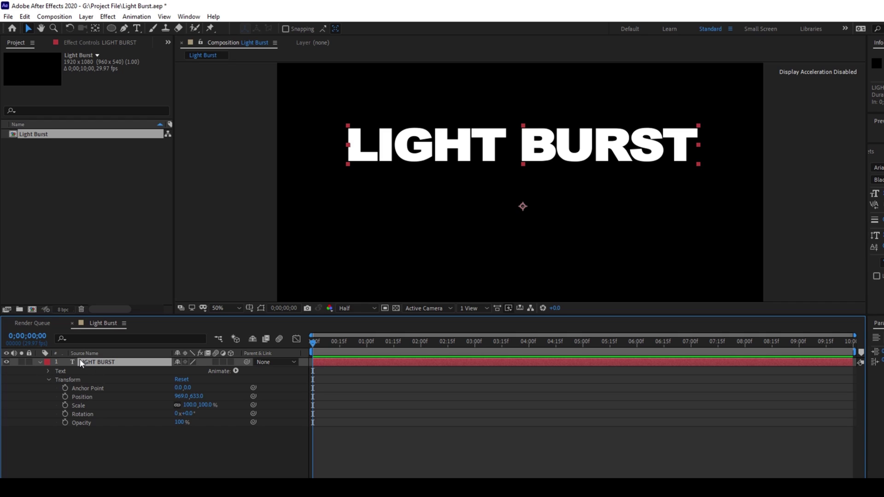
# Step: Keyframe the text's Opacity at 0% at 0s and 100% at two seconds
pyautogui.click(63, 422)
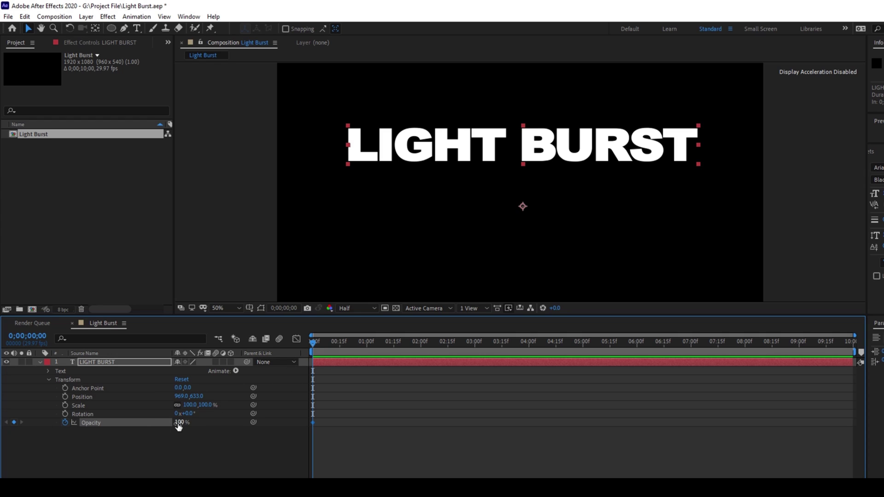
pyautogui.moveTo(181, 423); pyautogui.dragTo(83, 445)
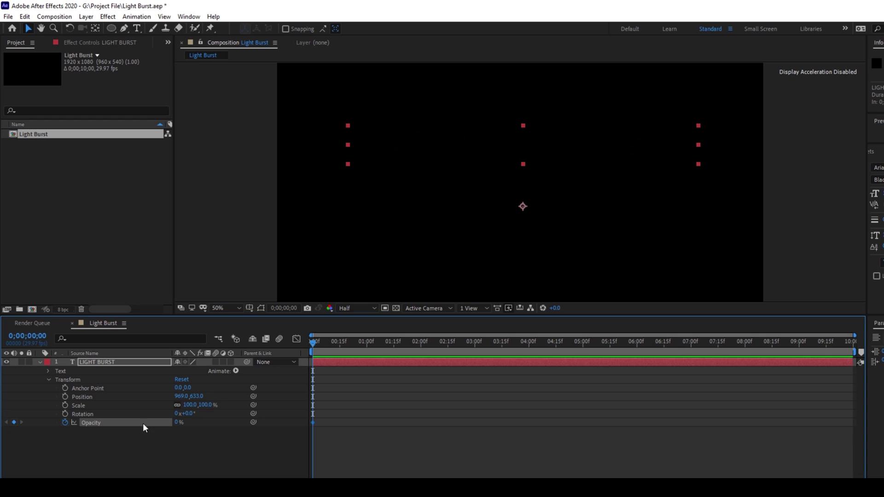
pyautogui.click(419, 341)
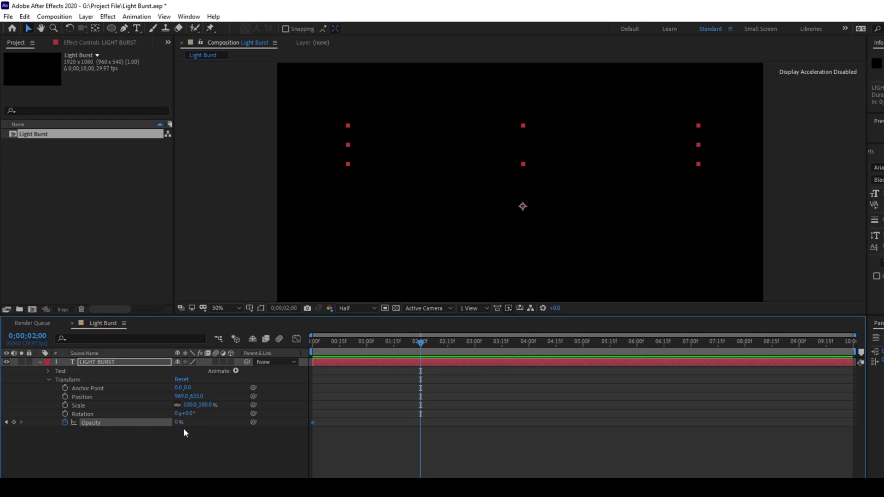
pyautogui.moveTo(176, 422); pyautogui.dragTo(368, 421)
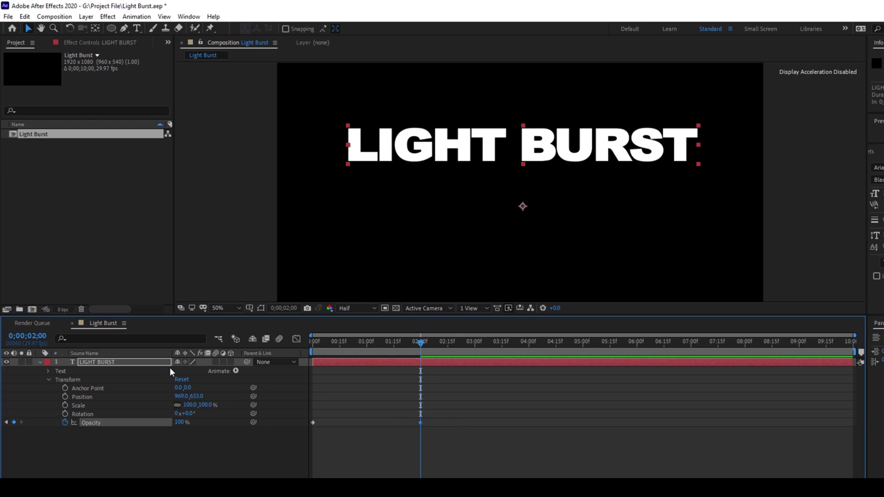
pyautogui.click(87, 361)
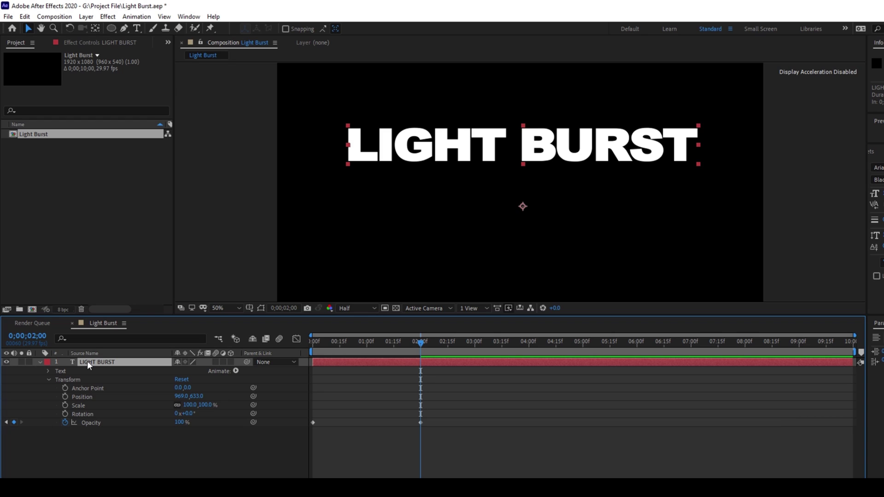
# Step: Duplicate the LIGHT BURST layer with Edit > Duplicate
pyautogui.hotkey('ctrl', 'd')
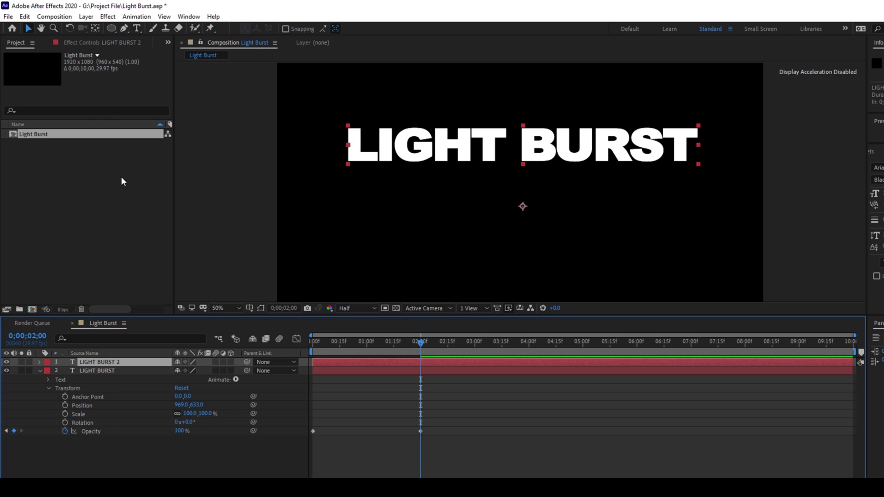
pyautogui.hotkey('ctrl', 'z')
pyautogui.click(25, 16)
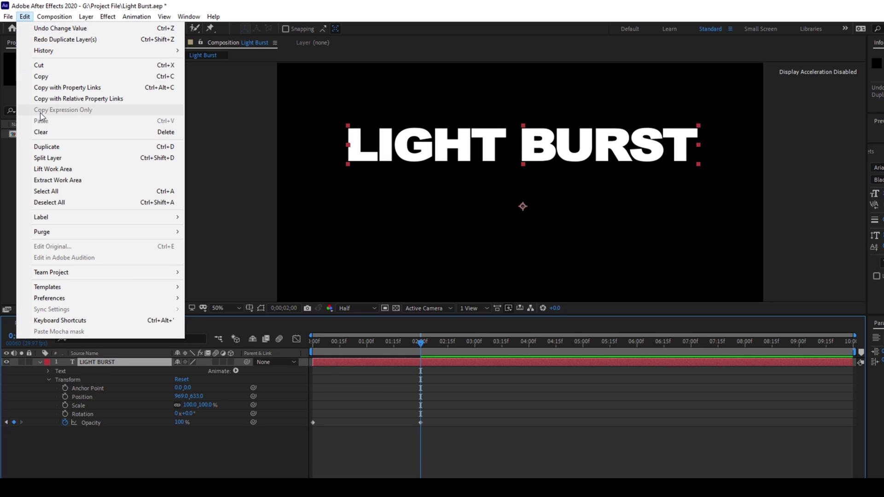
pyautogui.click(47, 147)
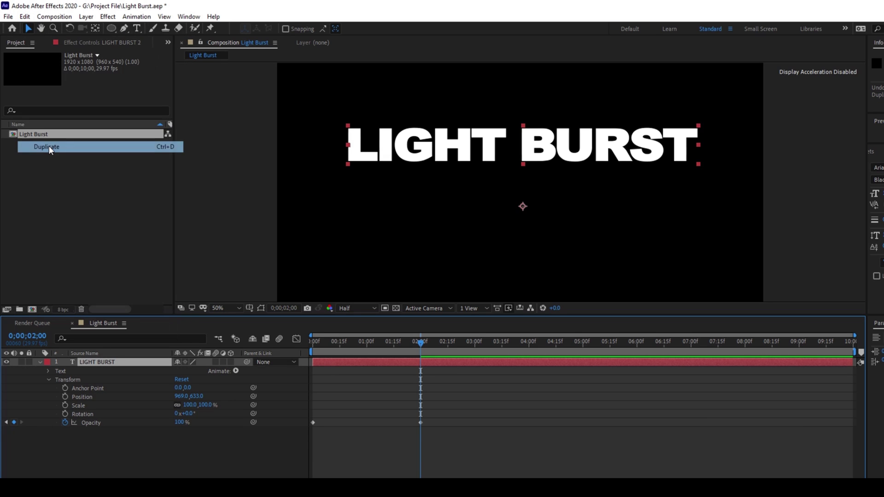
# Step: Rename the original layer 'Light Burst effect' and show only LIGHT BURST 2's Opacity
pyautogui.click(101, 371)
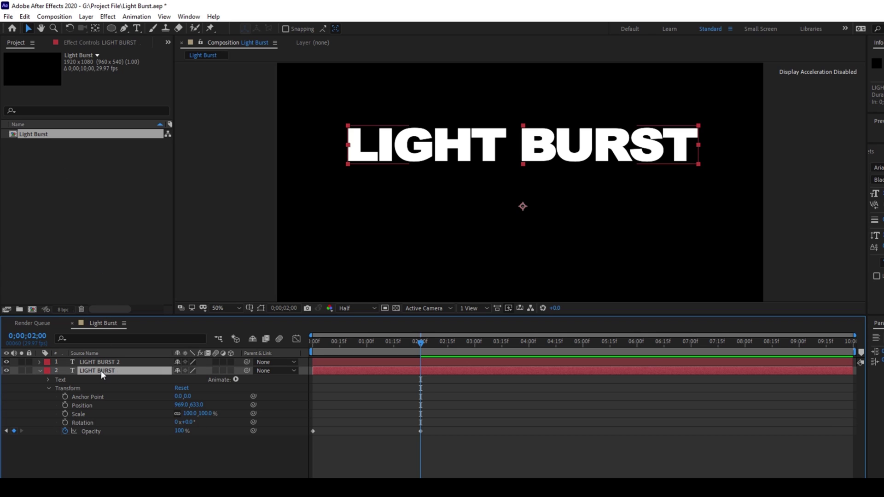
pyautogui.rightClick(96, 369)
pyautogui.click(114, 350)
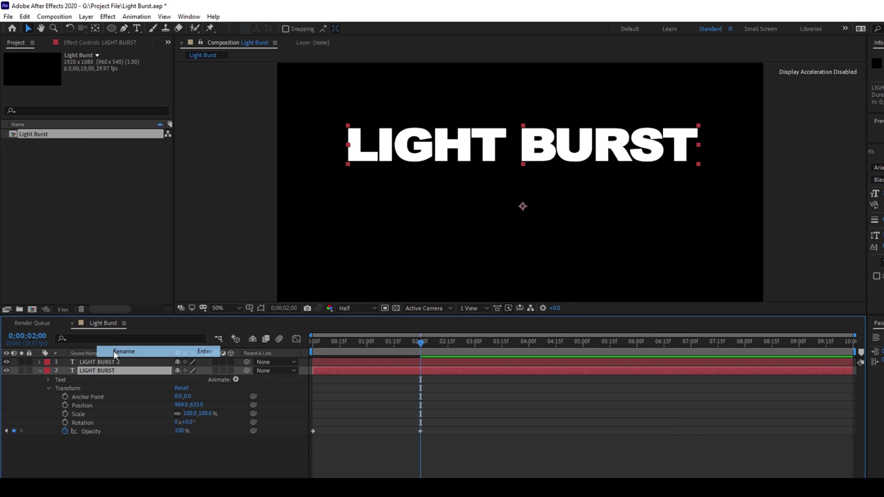
pyautogui.write('Light Bu')
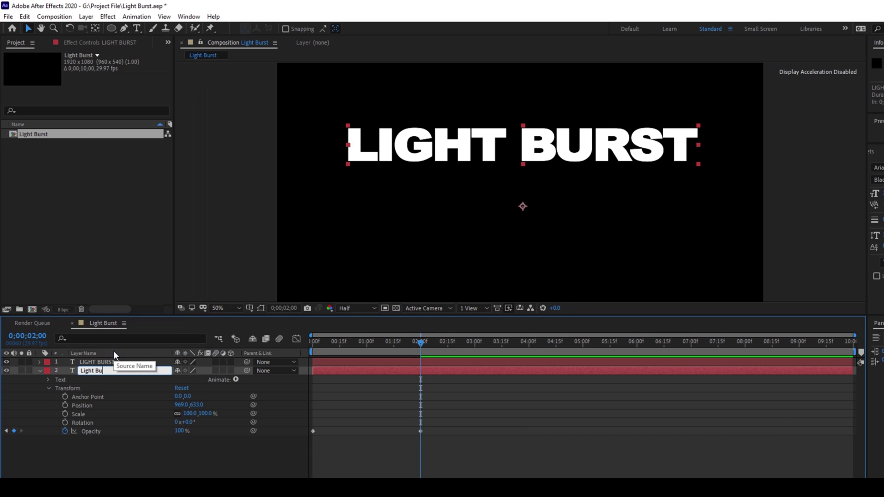
pyautogui.write('rst effect')
pyautogui.press('Return')
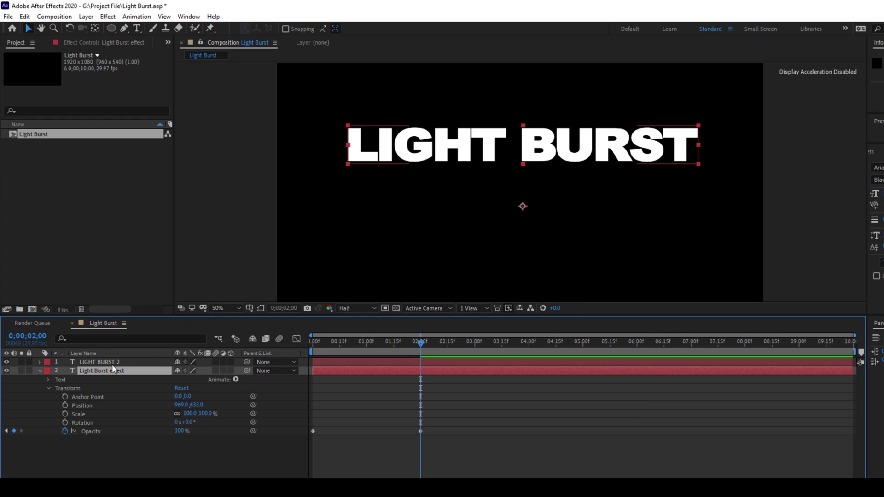
pyautogui.click(108, 359)
pyautogui.press('t')
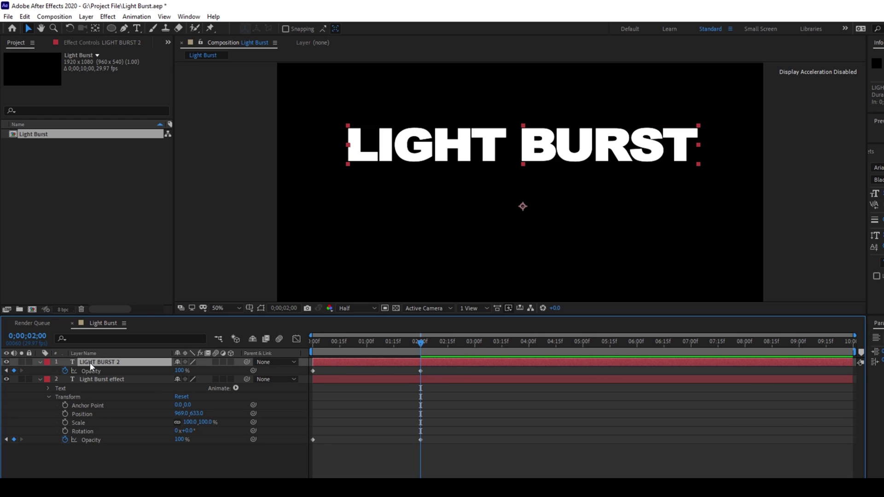
pyautogui.click(109, 380)
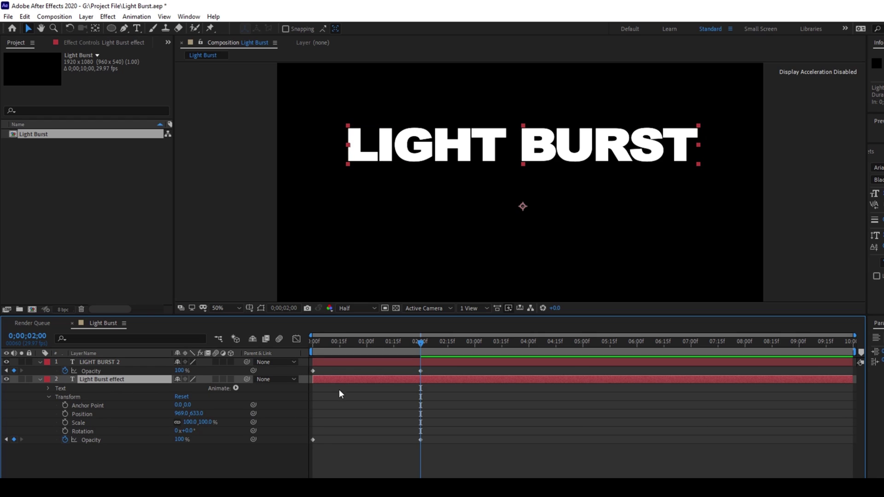
# Step: Keyframe Light Burst effect Opacity to 100% at frame 8, hold to 1;21, 0% at 2;00
pyautogui.click(312, 342)
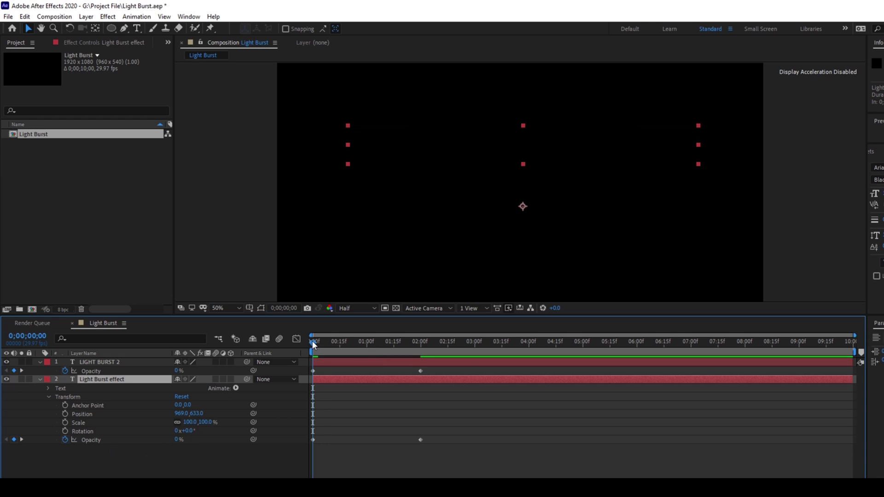
pyautogui.moveTo(312, 340); pyautogui.dragTo(327, 342)
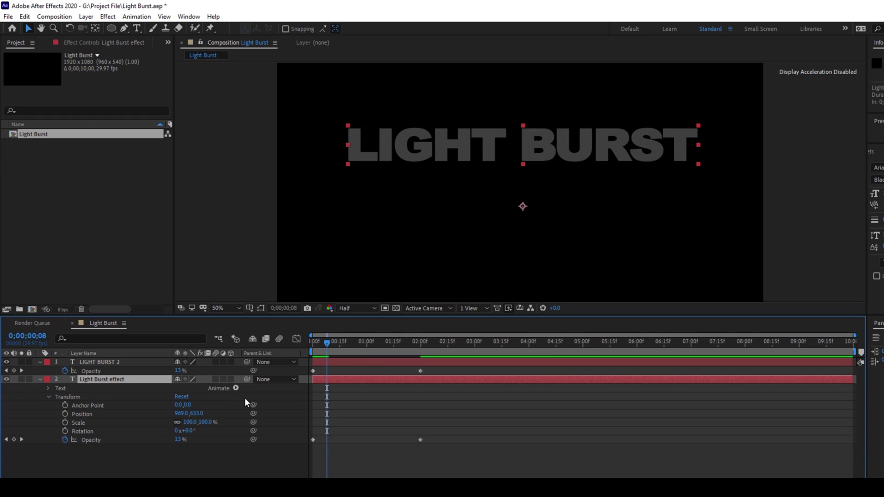
pyautogui.moveTo(180, 439); pyautogui.dragTo(280, 447)
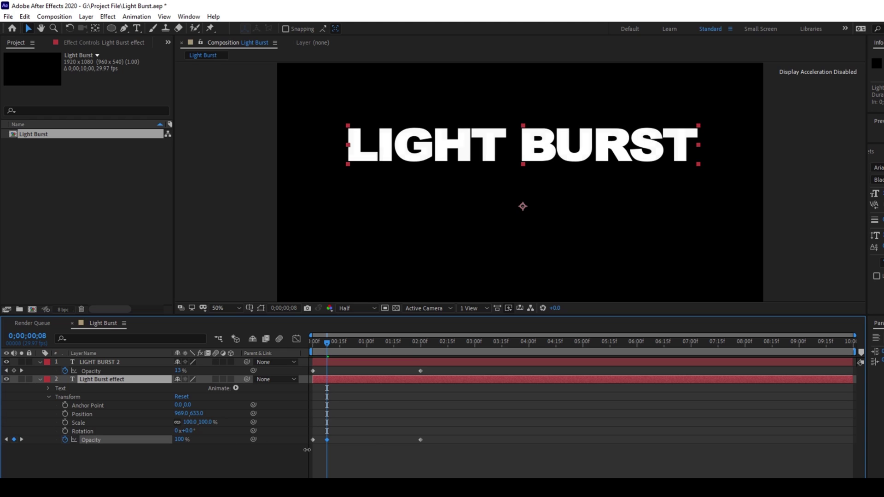
pyautogui.moveTo(326, 343); pyautogui.dragTo(404, 357)
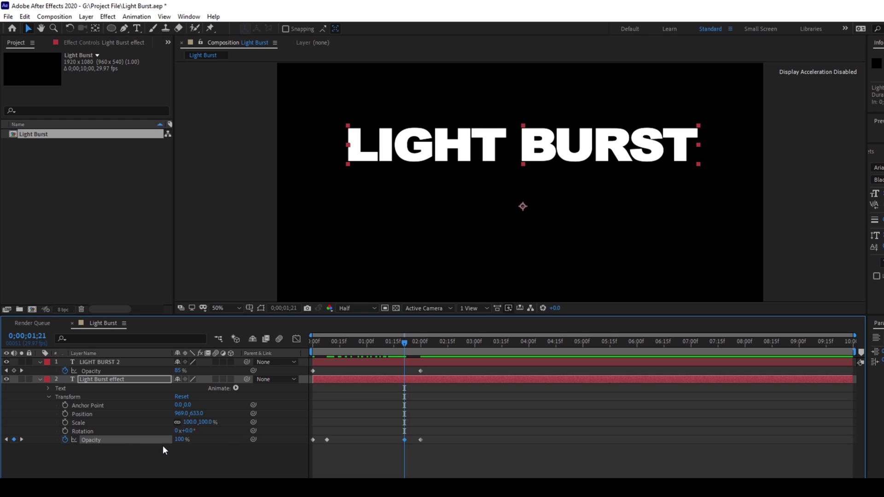
pyautogui.moveTo(403, 344); pyautogui.dragTo(421, 349)
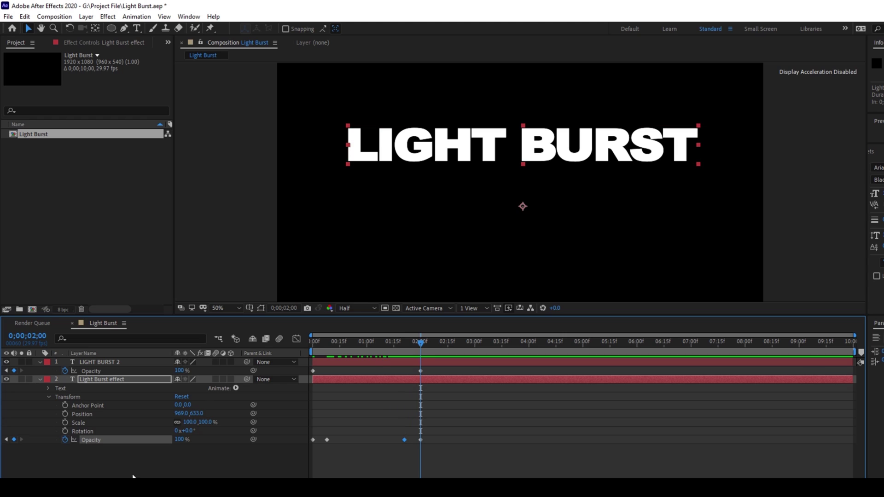
pyautogui.moveTo(179, 439); pyautogui.dragTo(91, 470)
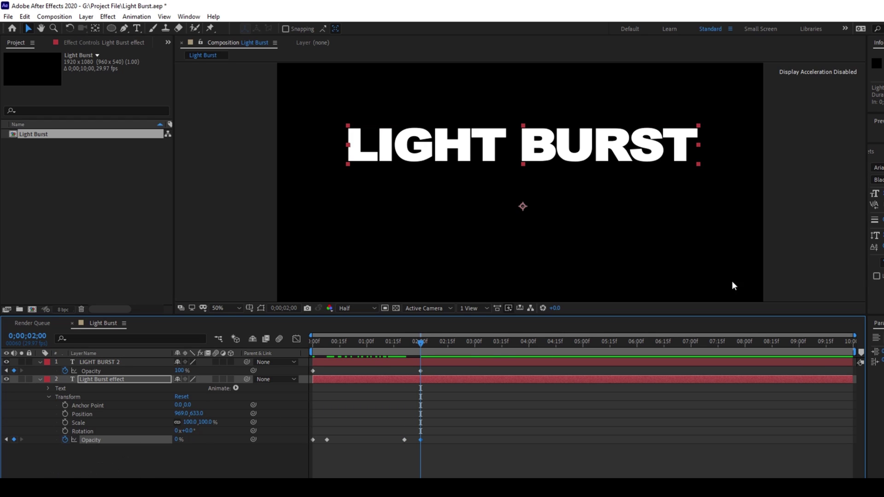
pyautogui.click(870, 156)
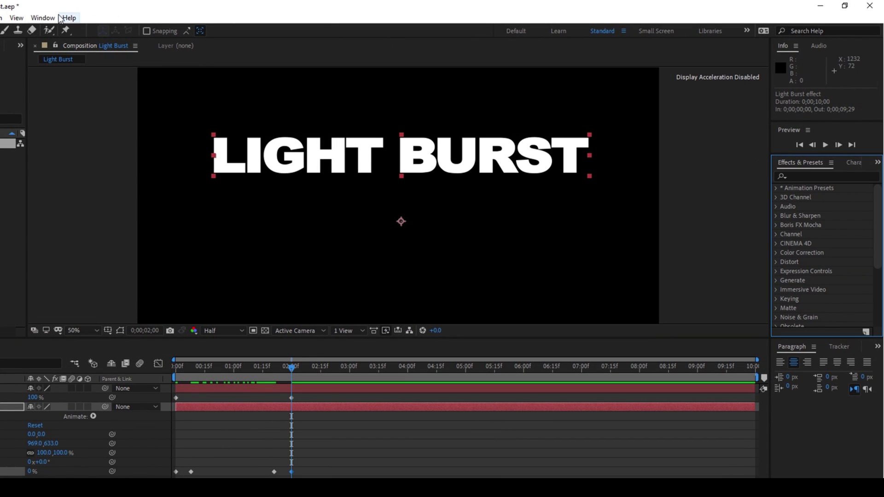
# Step: Search effects for 'cc light burst' and drop CC Light Burst 2.5 onto the Light Burst effect layer
pyautogui.click(43, 17)
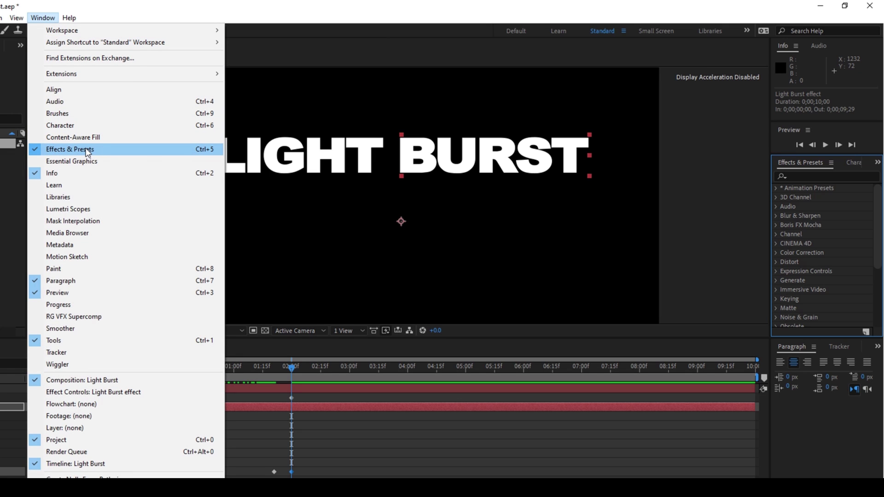
pyautogui.click(801, 175)
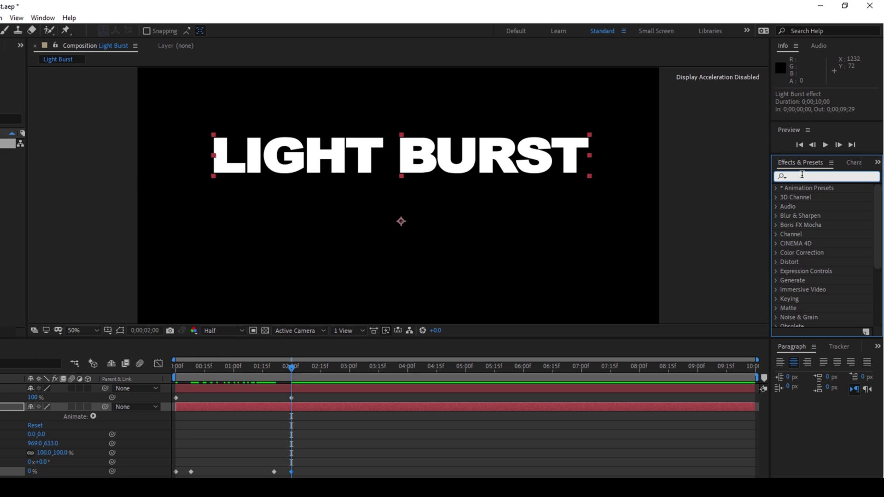
pyautogui.write('cc light b')
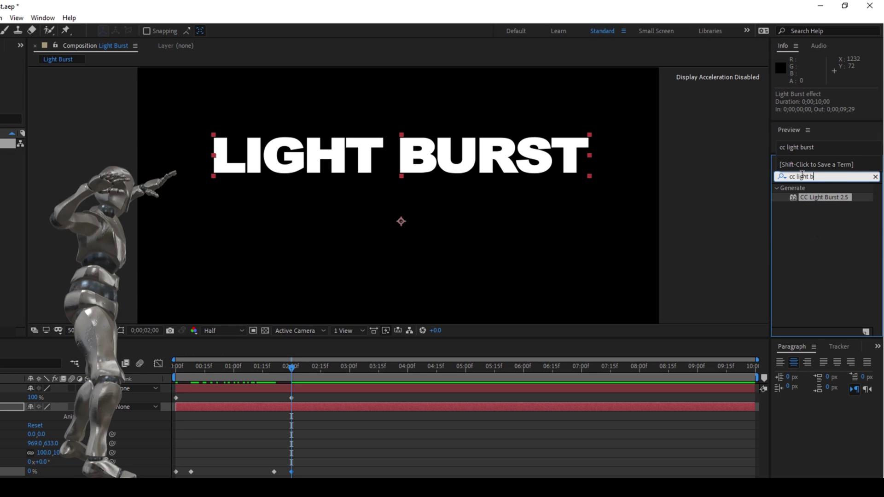
pyautogui.write('urst')
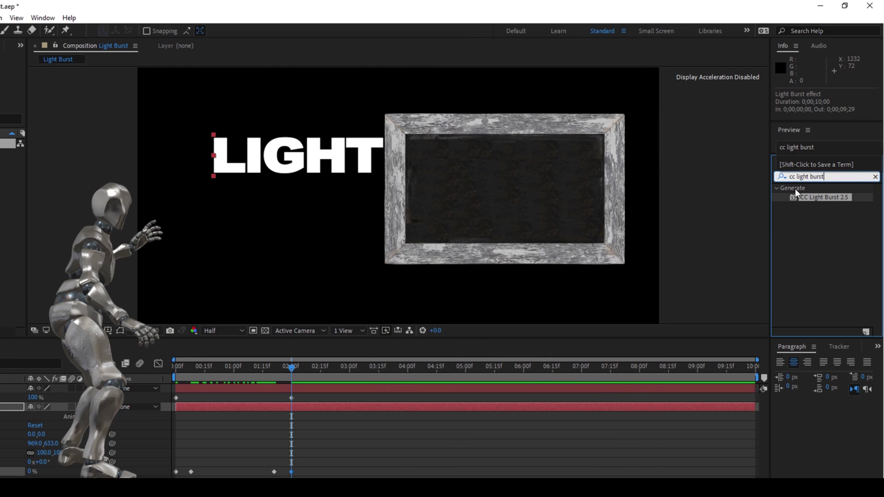
pyautogui.moveTo(808, 197); pyautogui.dragTo(11, 409)
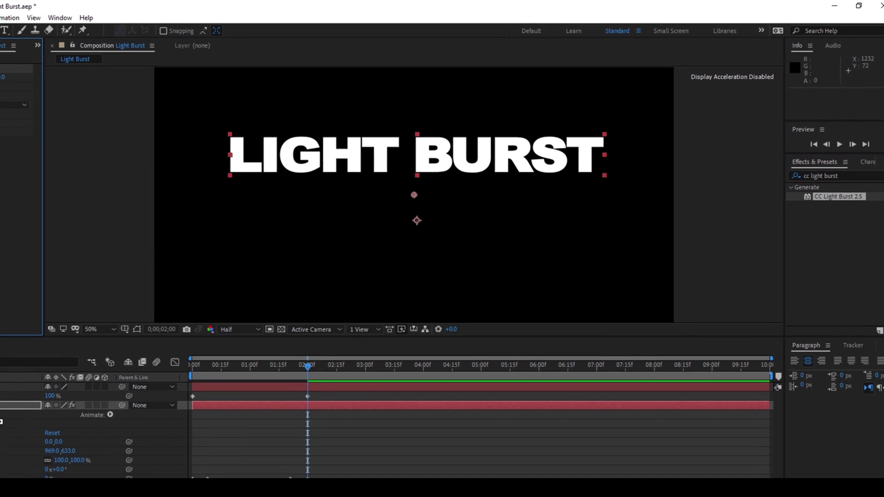
# Step: Keyframe the burst Center at the text's left end at 0s and right end at 2s
pyautogui.moveTo(344, 355); pyautogui.dragTo(310, 356)
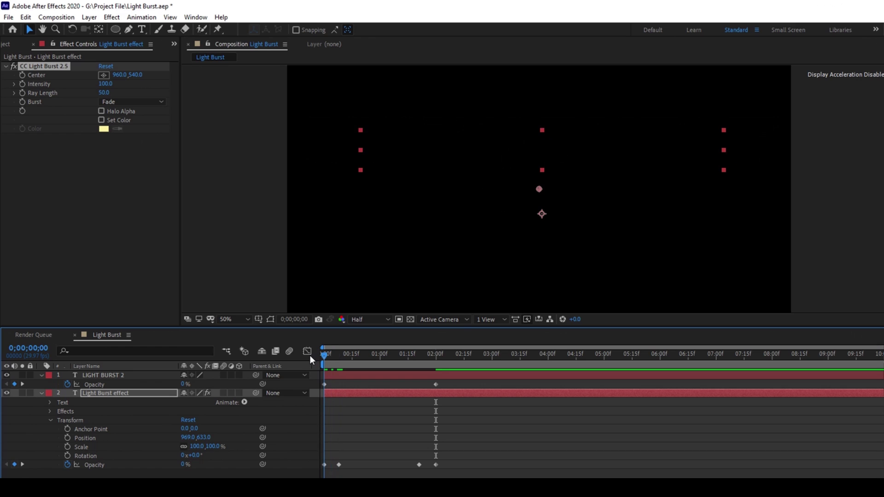
pyautogui.click(102, 74)
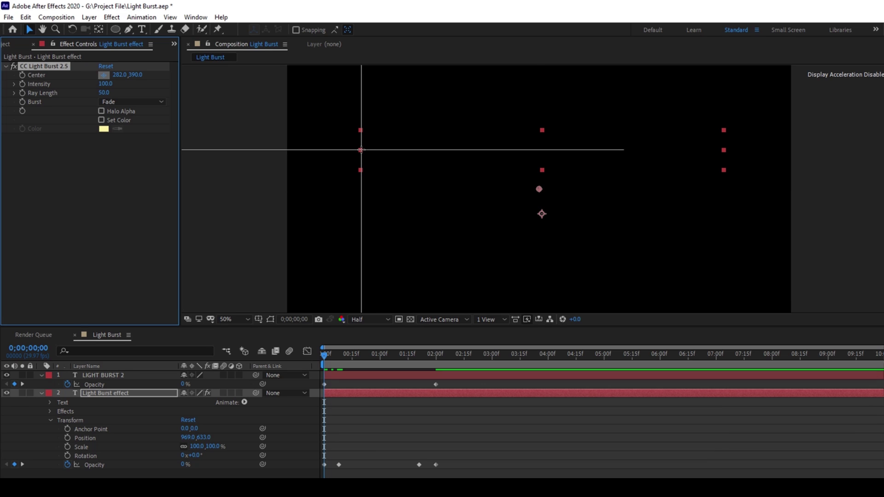
pyautogui.click(360, 149)
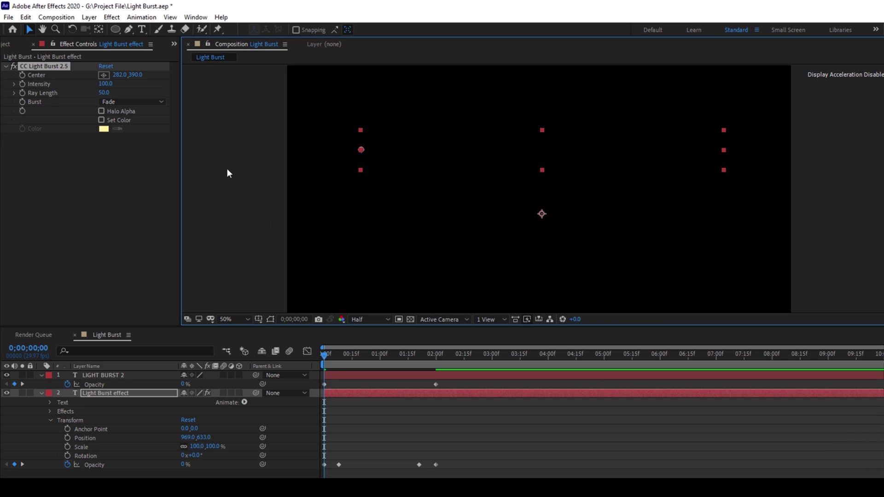
pyautogui.click(22, 74)
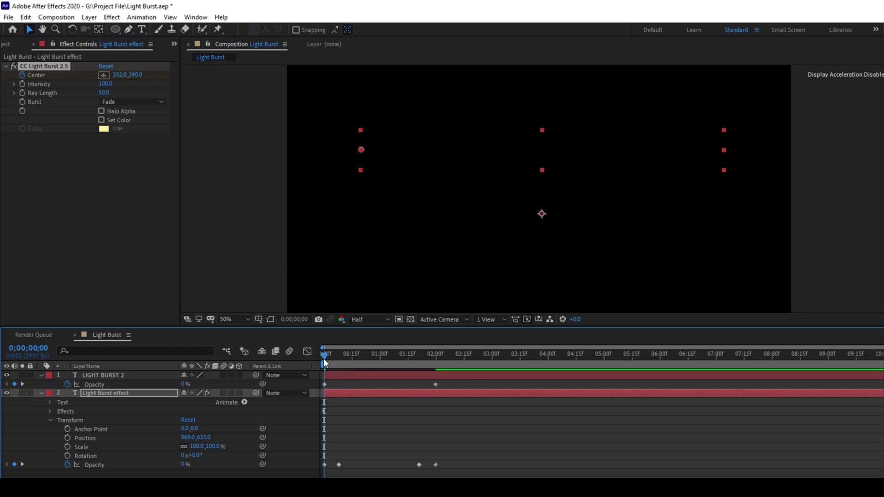
pyautogui.moveTo(323, 358); pyautogui.dragTo(436, 360)
pyautogui.click(103, 75)
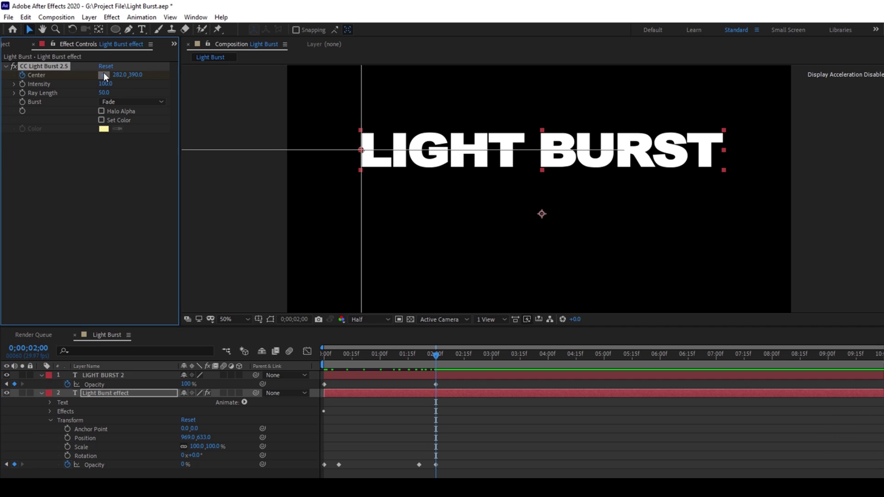
pyautogui.click(723, 150)
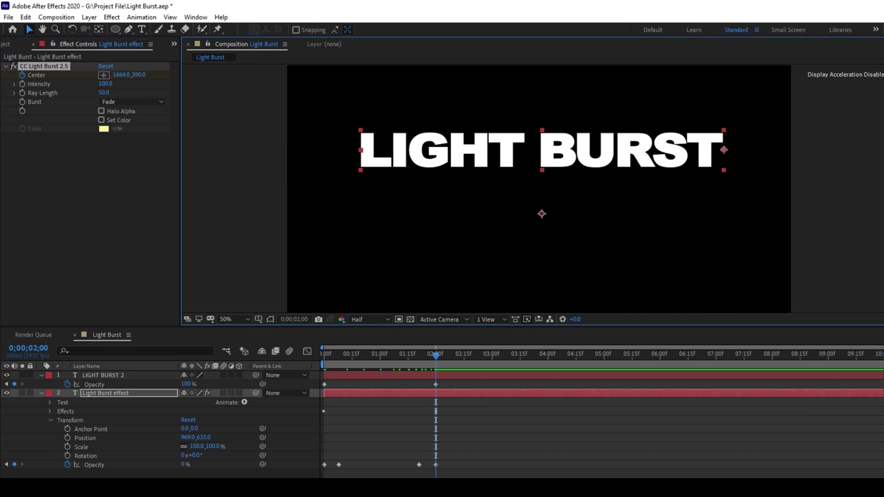
# Step: Preview the burst sweep from the start, then stop and scrub to about one second
pyautogui.click(323, 354)
pyautogui.press('space')
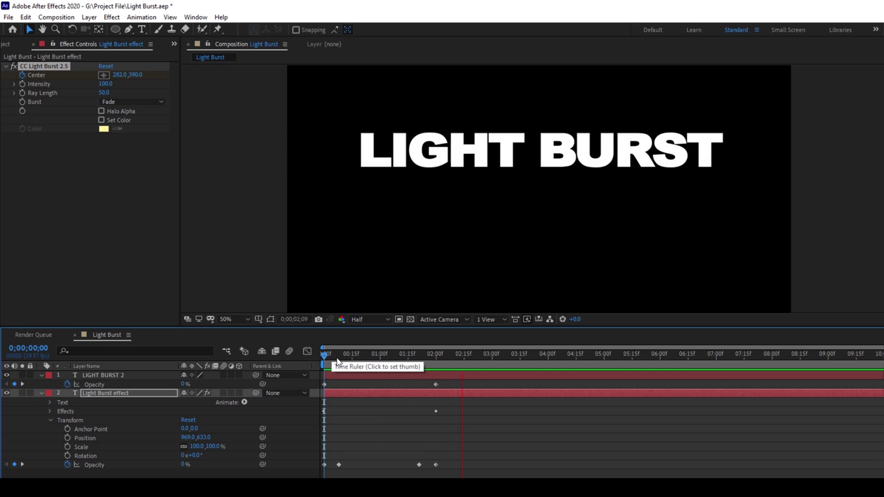
pyautogui.press('space')
pyautogui.press('space')
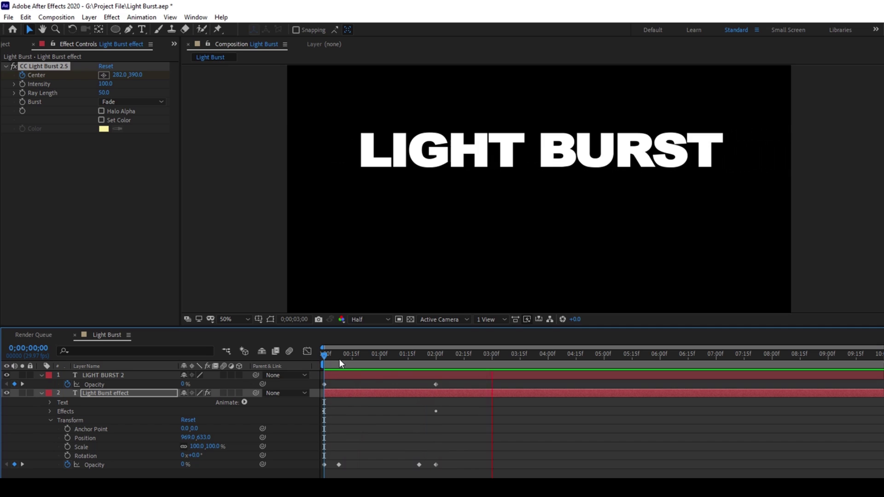
pyautogui.press('space')
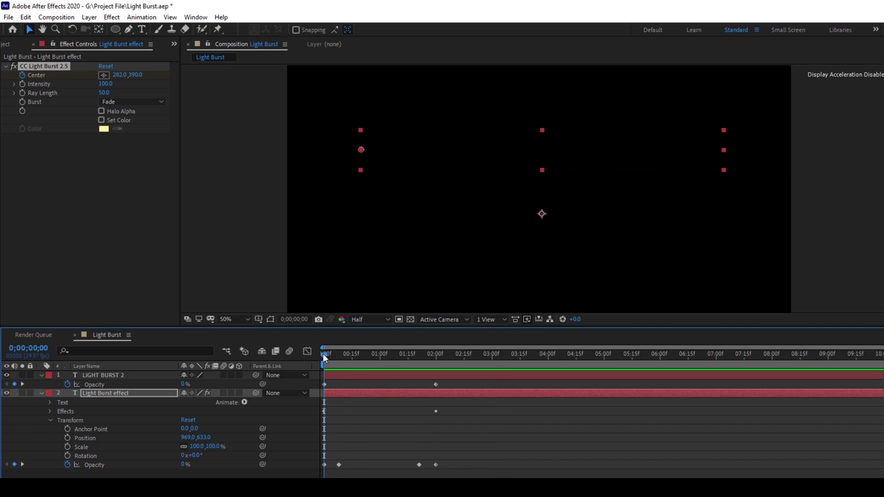
pyautogui.click(366, 354)
pyautogui.moveTo(366, 355); pyautogui.dragTo(385, 355)
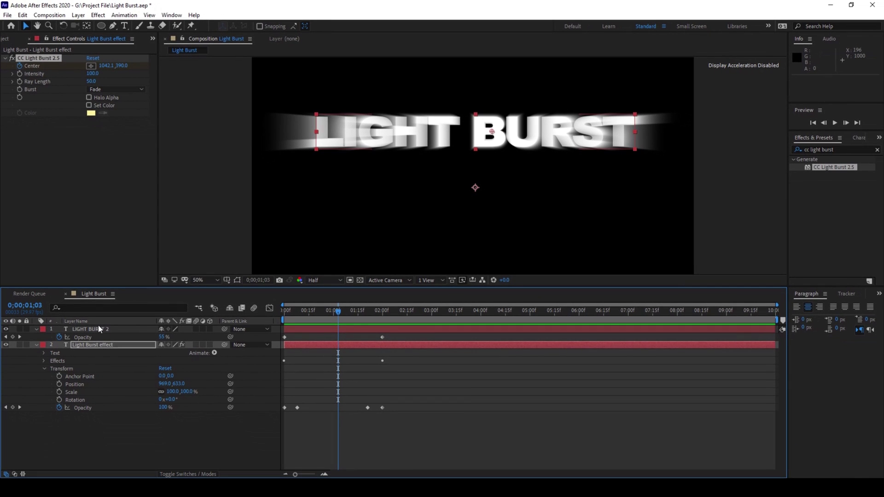
# Step: Set the LIGHT BURST 2 text fill colour to orange FF7200
pyautogui.doubleClick(98, 328)
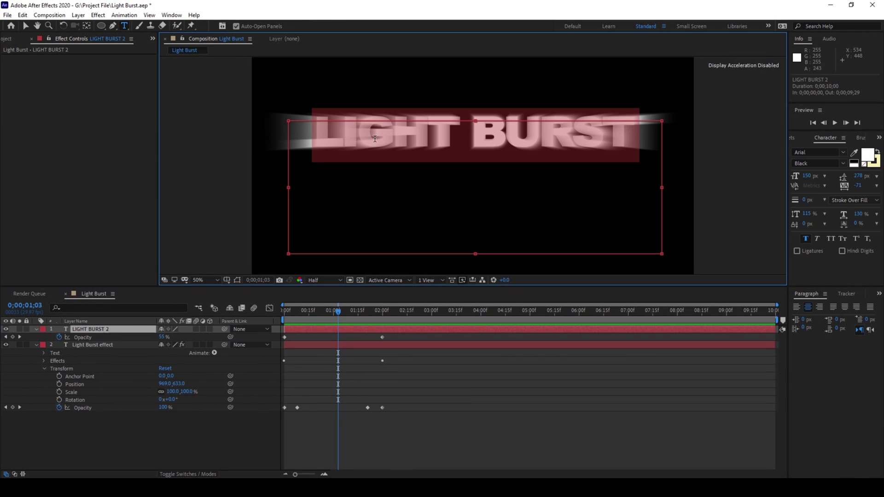
pyautogui.click(866, 157)
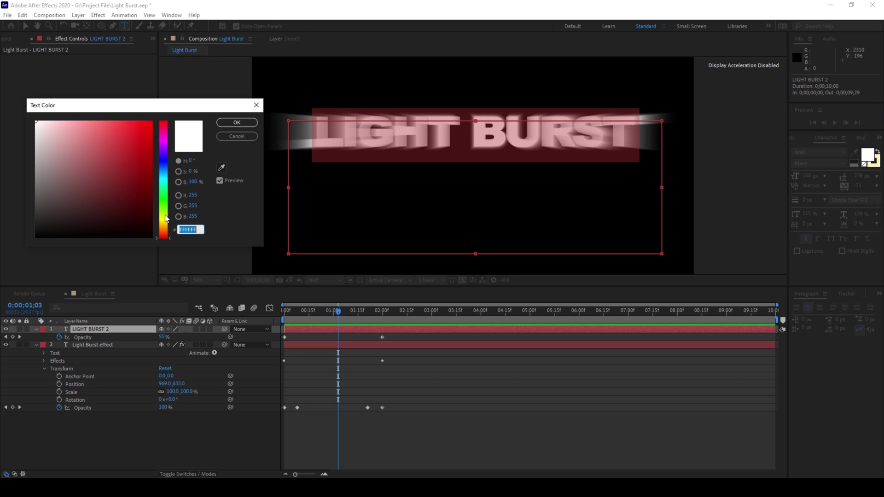
pyautogui.moveTo(166, 217); pyautogui.dragTo(166, 230)
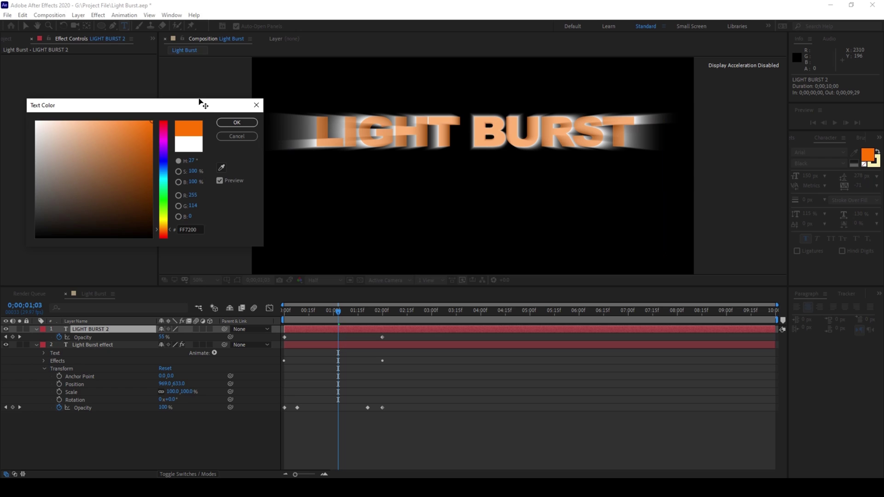
pyautogui.click(235, 122)
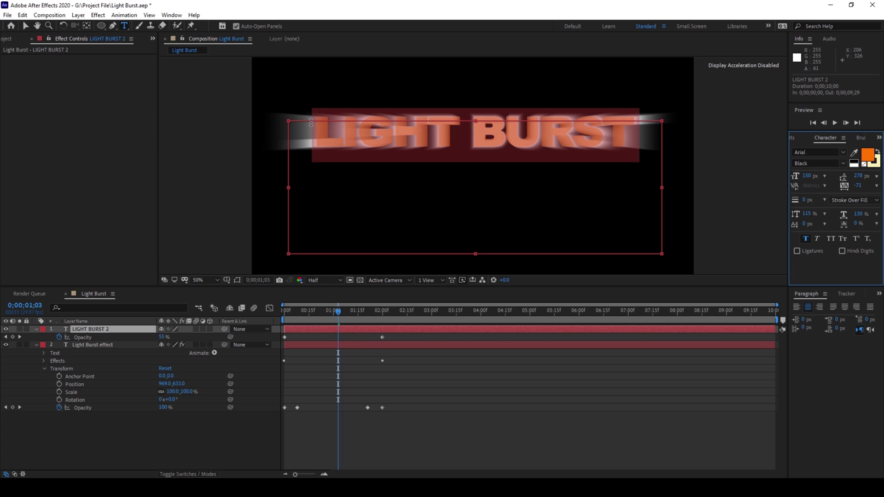
# Step: Turn on Set Color in CC Light Burst with orange FF7800, then preview from the start
pyautogui.click(315, 344)
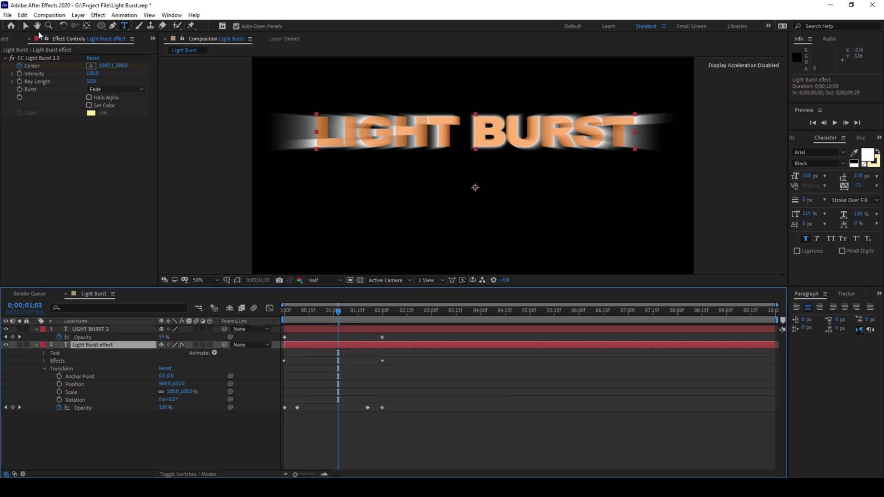
pyautogui.click(39, 58)
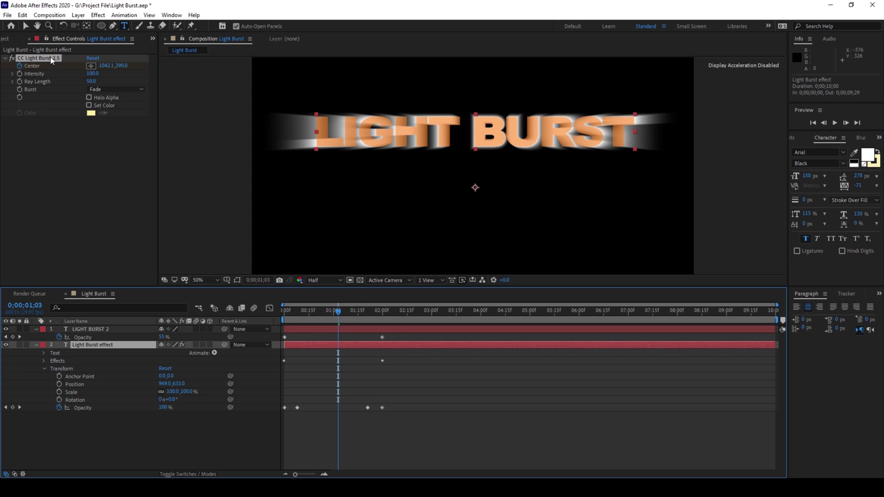
pyautogui.click(89, 105)
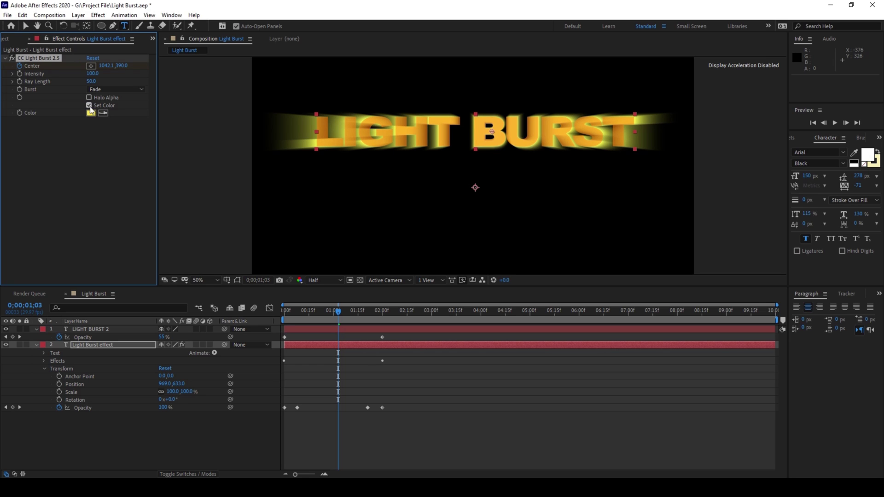
pyautogui.click(90, 113)
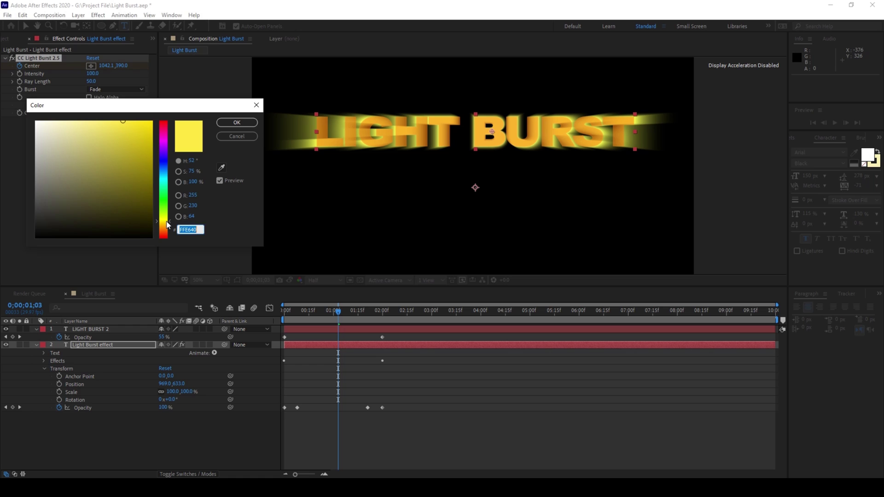
pyautogui.moveTo(167, 224); pyautogui.dragTo(168, 230)
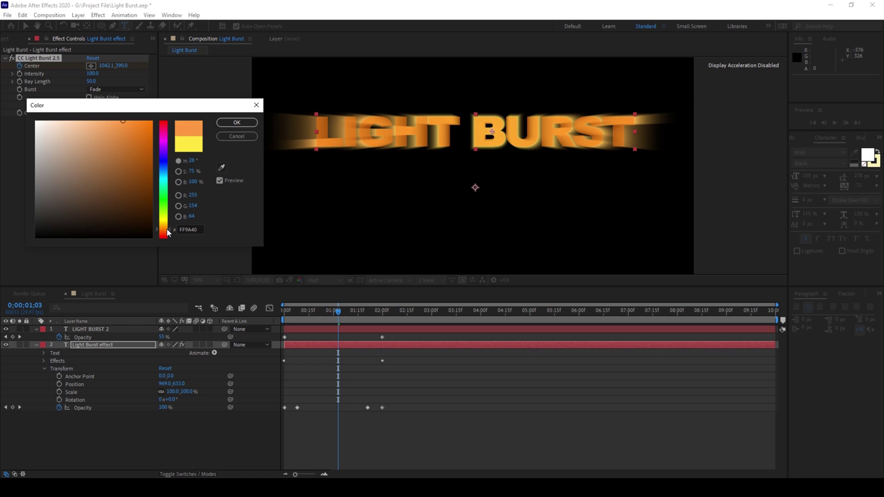
pyautogui.click(134, 135)
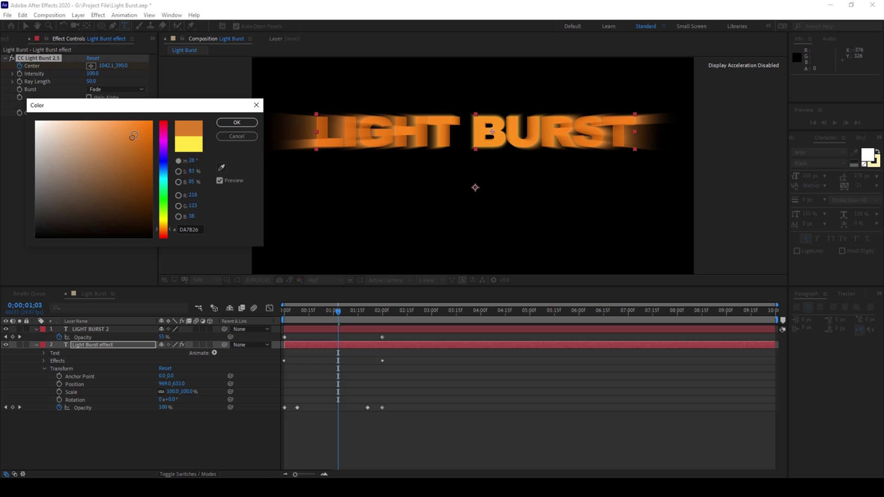
pyautogui.click(229, 123)
pyautogui.moveTo(338, 311); pyautogui.dragTo(274, 312)
pyautogui.press('space')
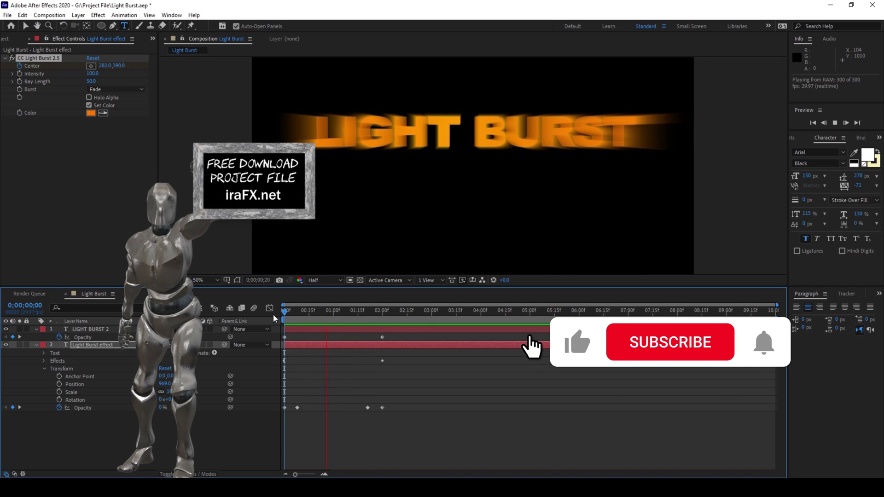
pyautogui.press('space')
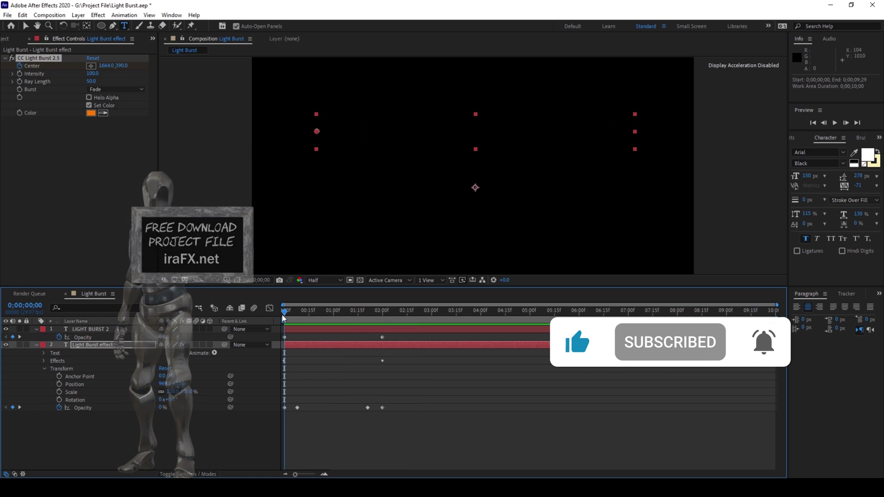
pyautogui.press('space')
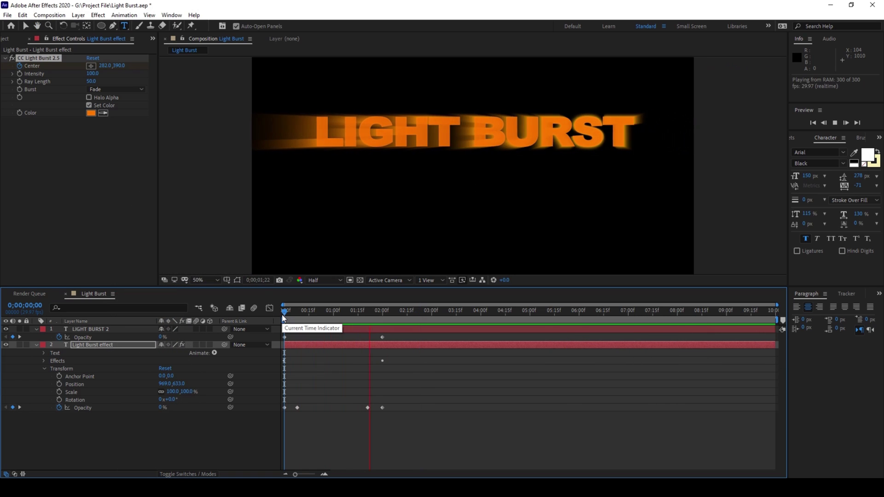
pyautogui.press('space')
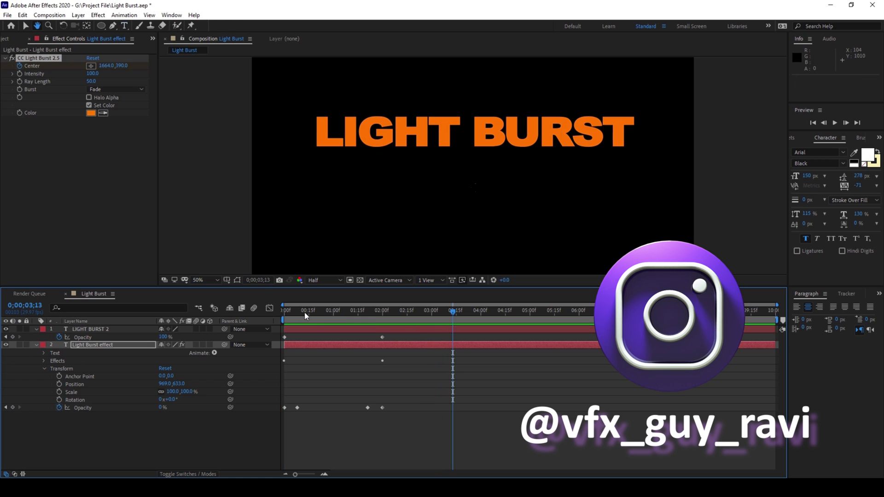
pyautogui.moveTo(305, 316); pyautogui.dragTo(288, 314)
pyautogui.press('space')
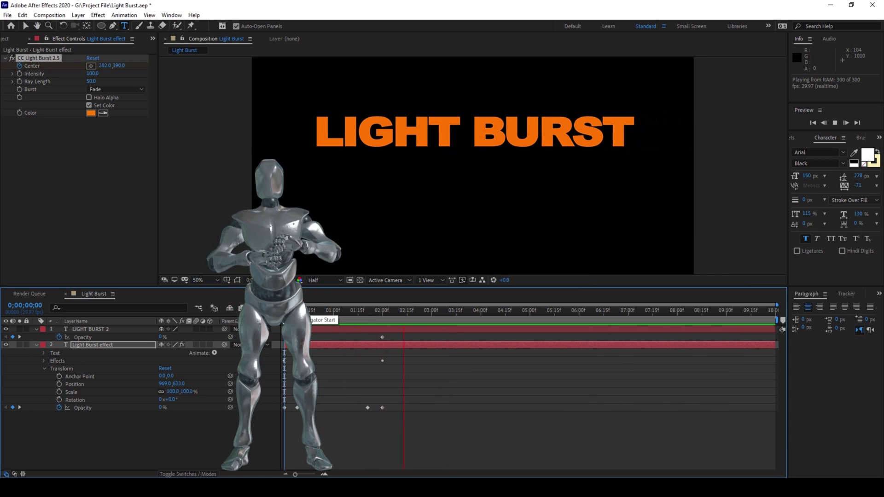
pyautogui.press('space')
pyautogui.press('space')
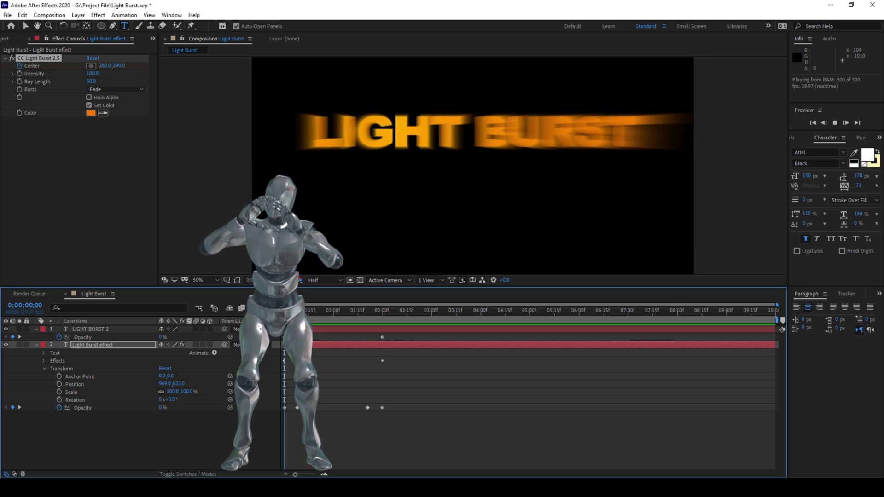